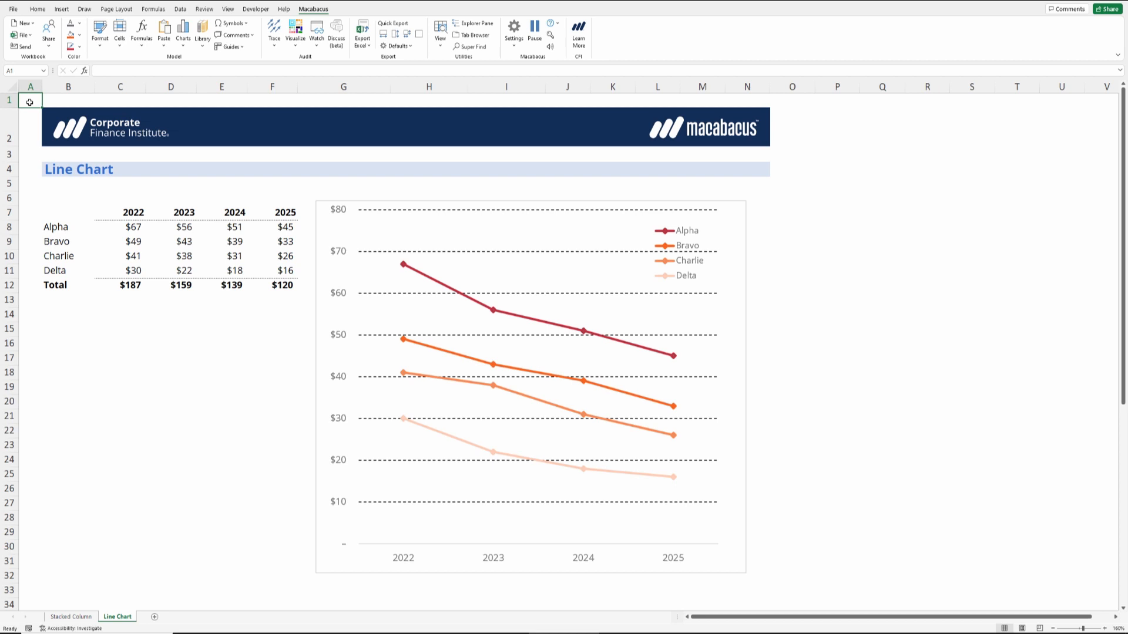
# - On the Stacked Column sheet, review the Chart Colors cycle in the Macabacus Excel color settings and leave the settings unchanged
pyautogui.hotkey('ctrl', 'pageup')
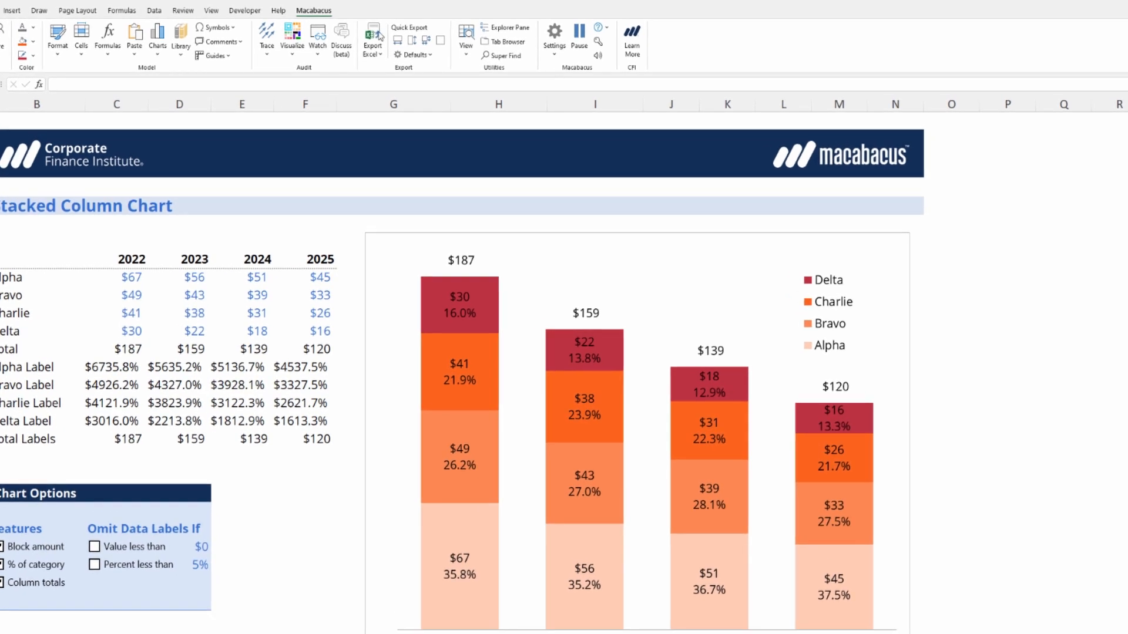
pyautogui.click(555, 56)
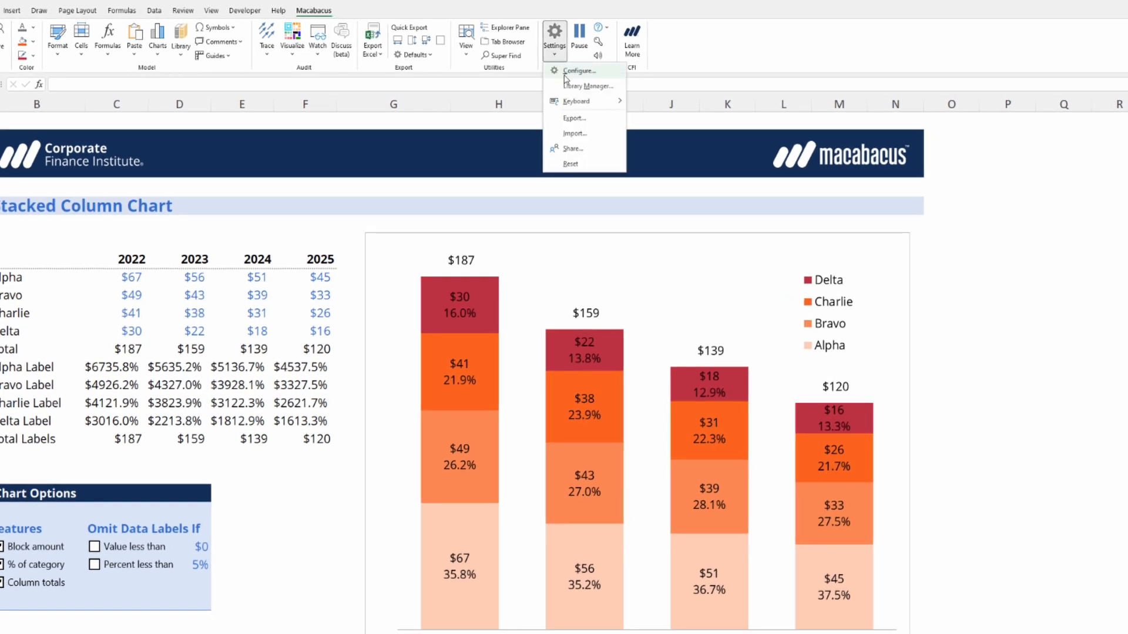
pyautogui.click(567, 71)
pyautogui.moveTo(467, 210); pyautogui.dragTo(457, 257)
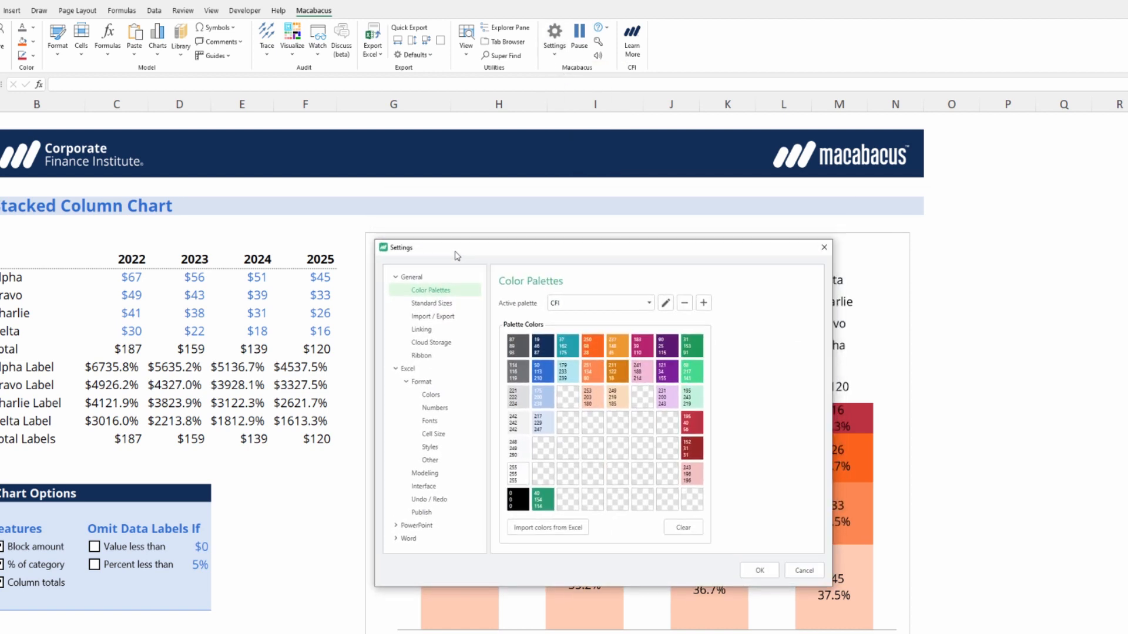
pyautogui.click(430, 399)
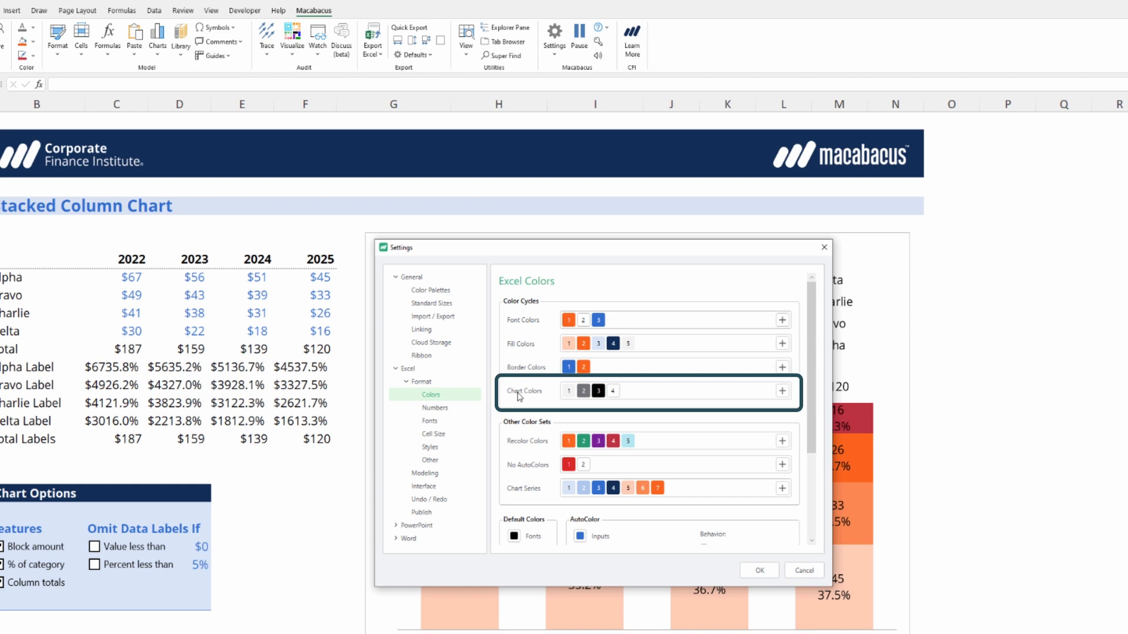
pyautogui.click(804, 571)
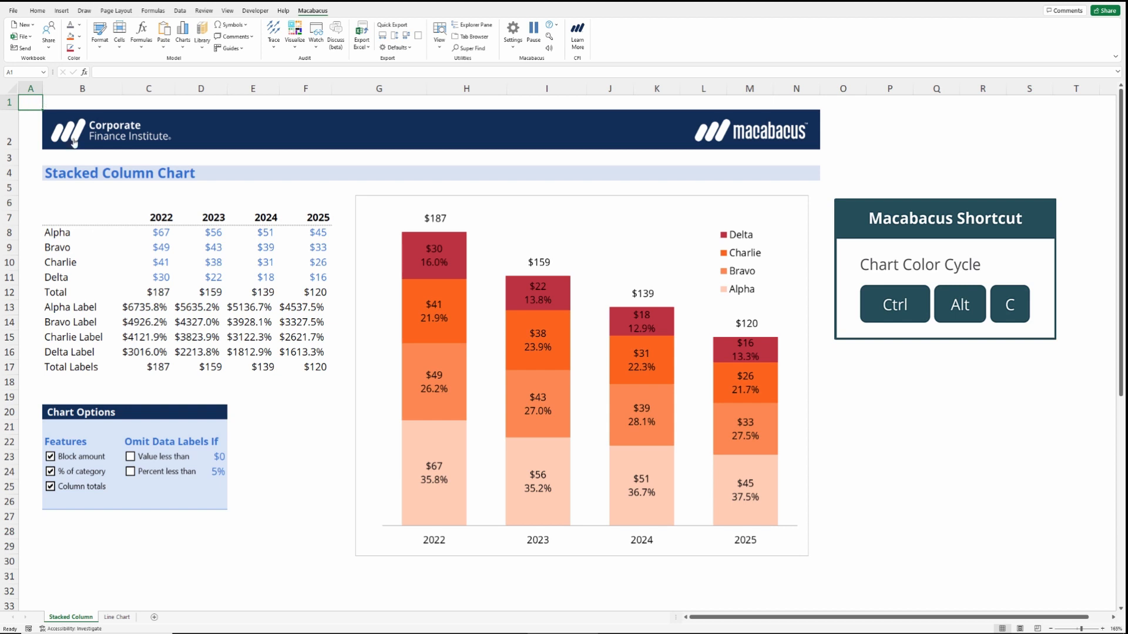
# - Cycle the stacked column chart's outer area background through the Macabacus chart colors, ending on white
pyautogui.click(369, 540)
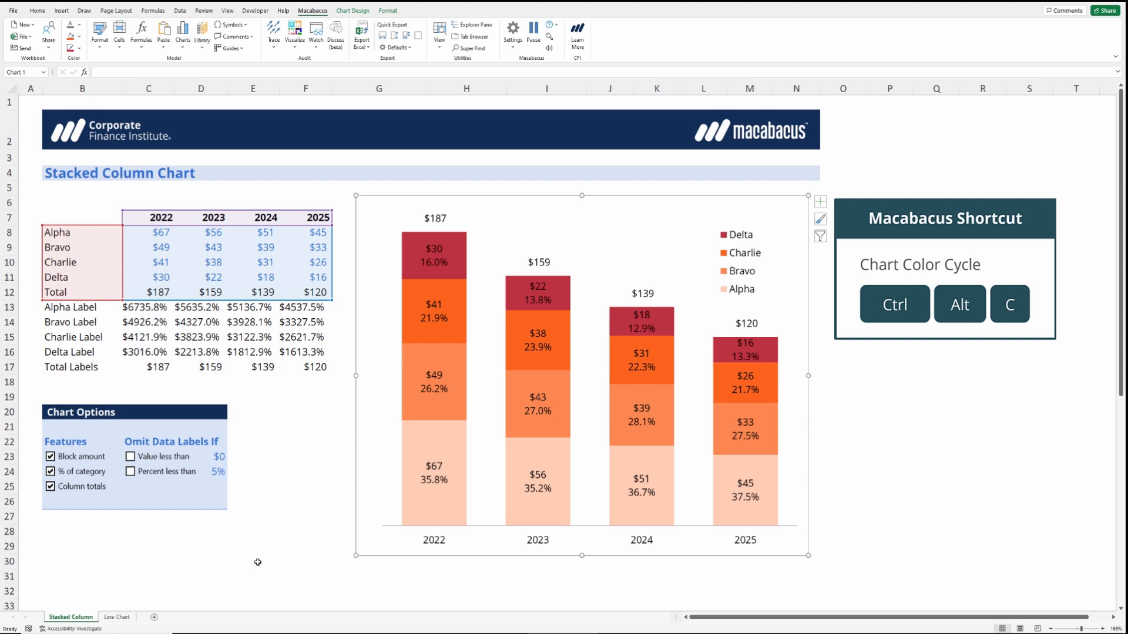
pyautogui.hotkey('ctrl', 'alt', 'c')
pyautogui.hotkey('ctrl', 'alt', 'c')
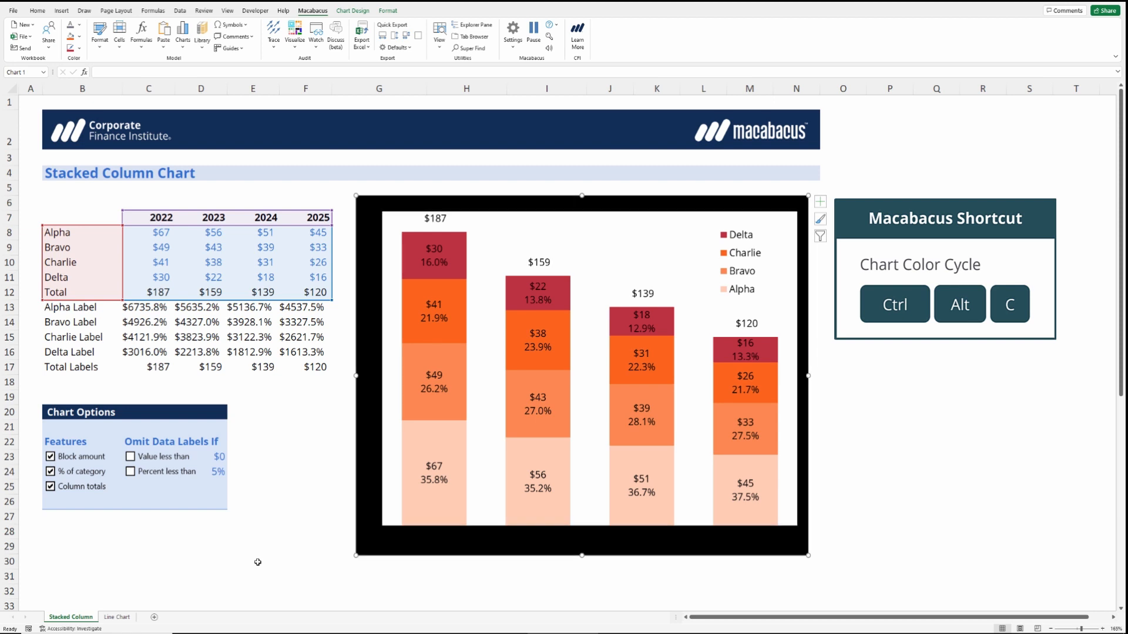
pyautogui.hotkey('ctrl', 'alt', 'c')
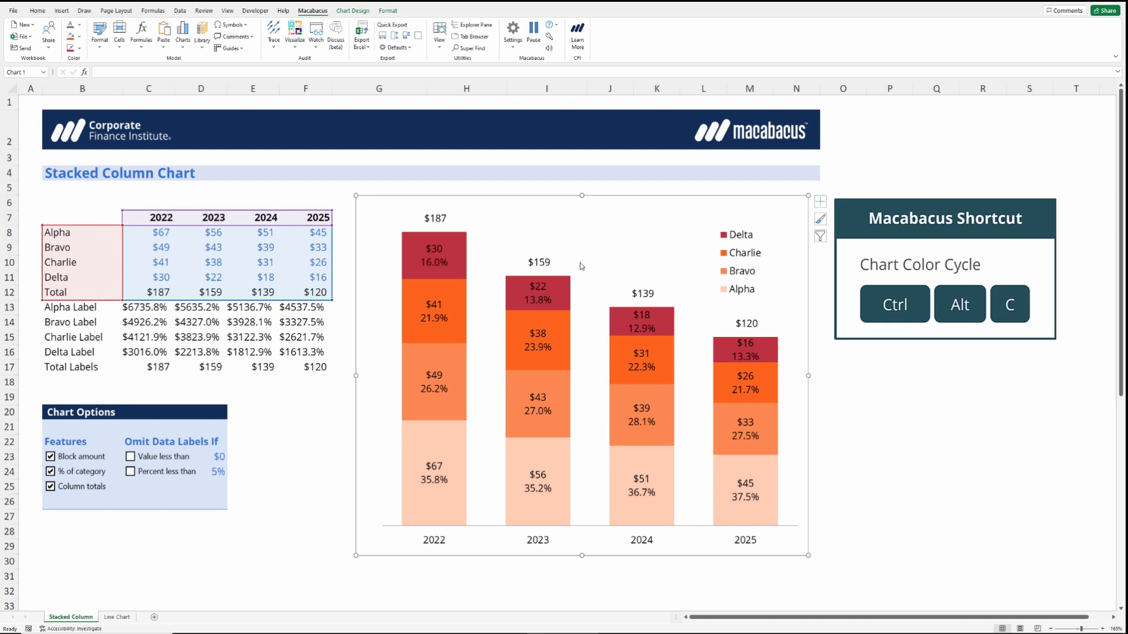
# - Cycle the stacked column chart's plot area background through the chart colors, ending on white
pyautogui.click(603, 237)
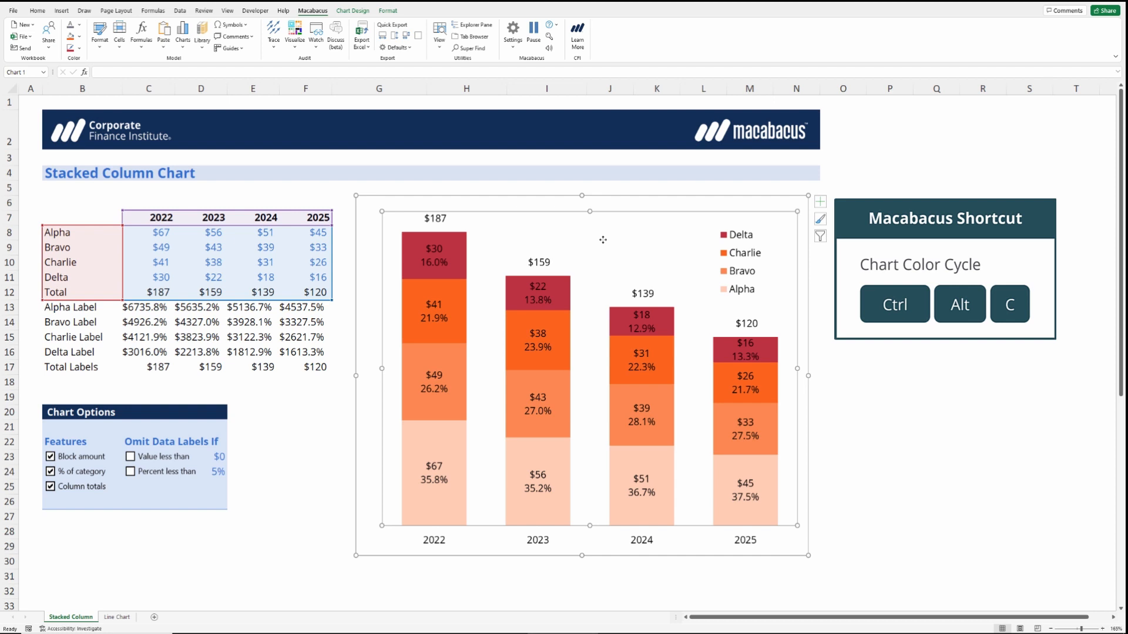
pyautogui.hotkey('ctrl', 'alt', 'c')
pyautogui.hotkey('ctrl', 'alt', 'c')
pyautogui.hotkey('ctrl', 'alt', 'c')
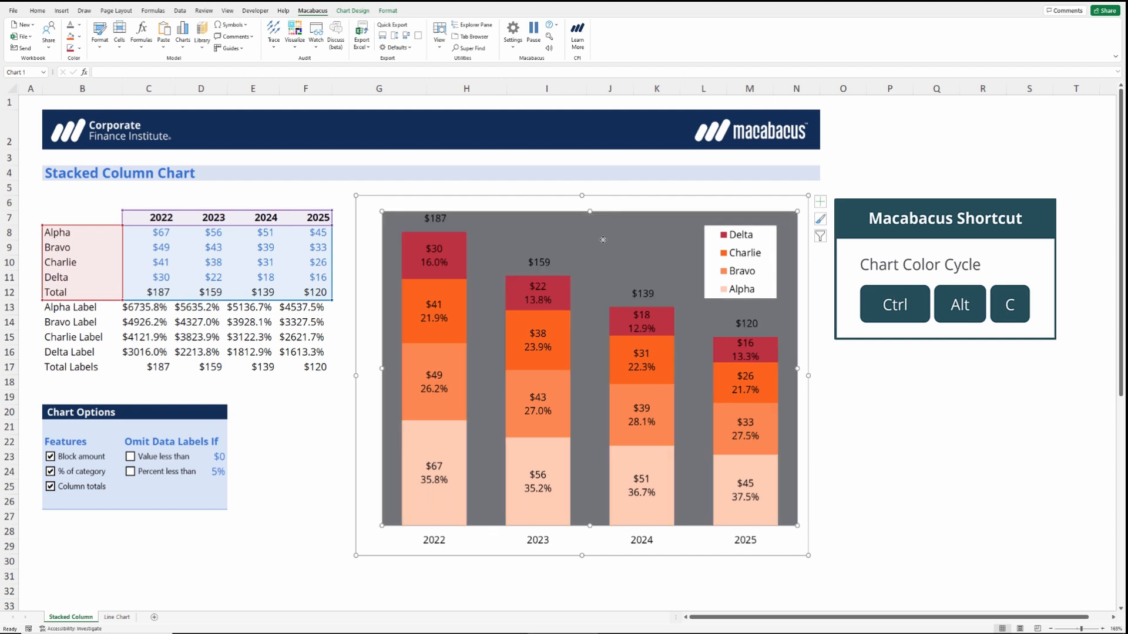
pyautogui.hotkey('ctrl', 'alt', 'c')
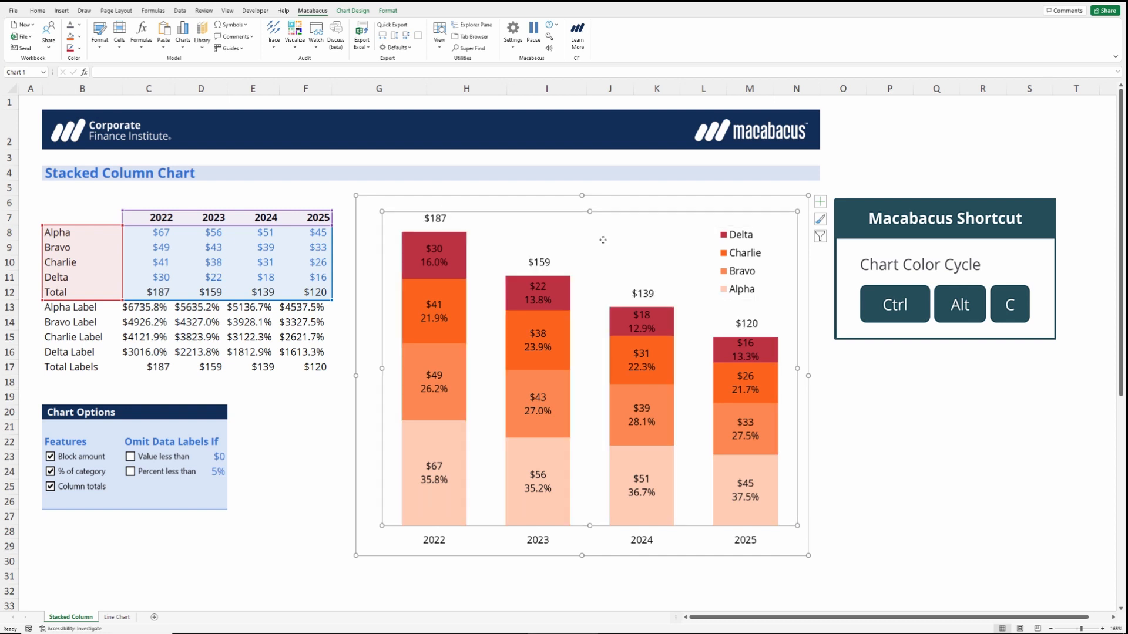
# - Cycle the legend's background in the stacked column chart through the chart colors, ending on white
pyautogui.click(738, 251)
pyautogui.hotkey('ctrl', 'alt', 'c')
pyautogui.hotkey('ctrl', 'alt', 'c')
pyautogui.hotkey('ctrl', 'alt', 'c')
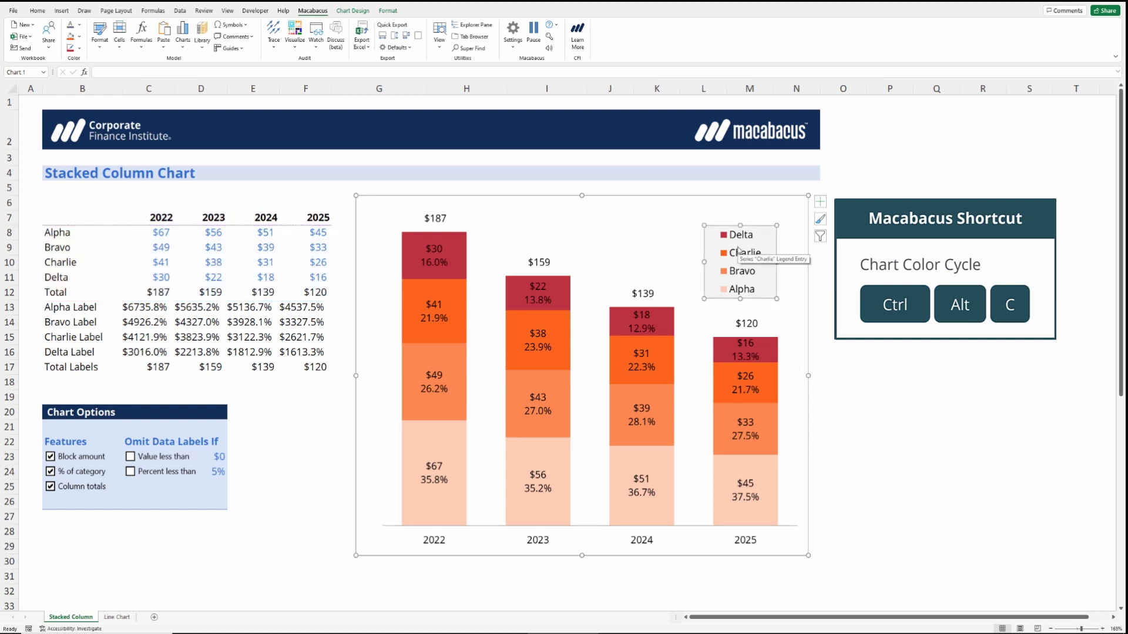
pyautogui.hotkey('ctrl', 'alt', 'c')
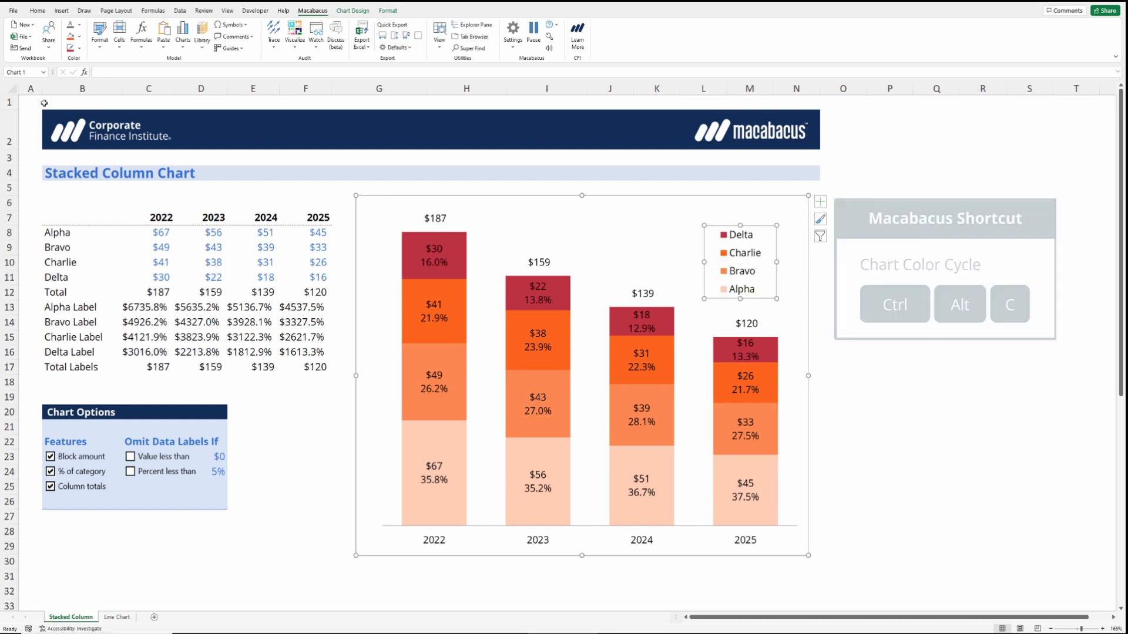
# - Cycle the Alpha series fill in the stacked column chart through the chart colors, ending on light gray
pyautogui.click(424, 450)
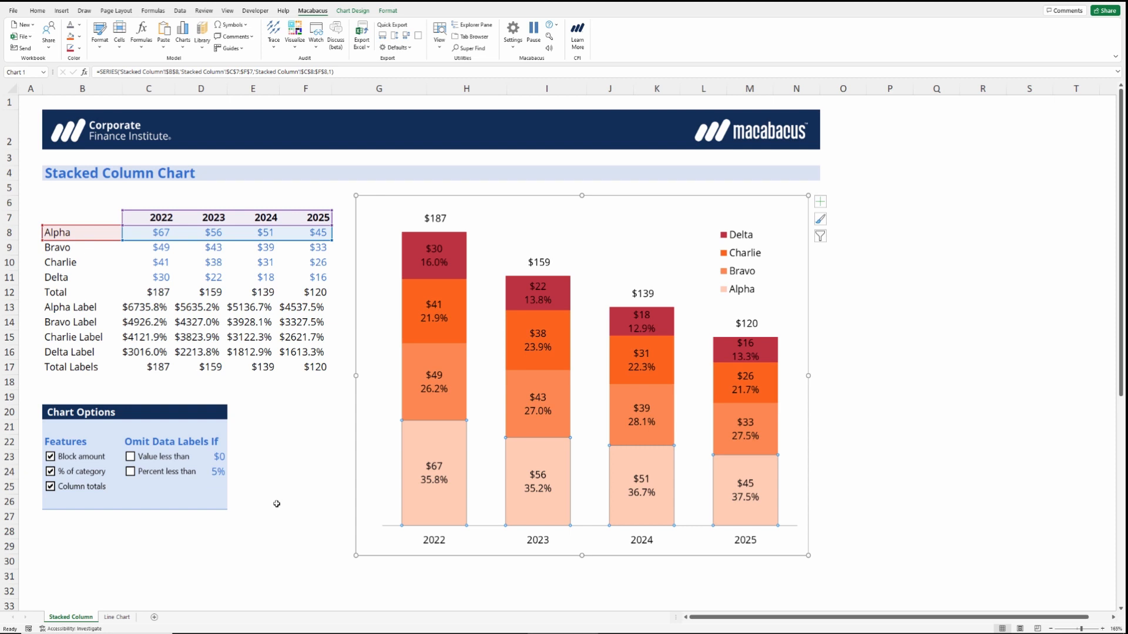
pyautogui.hotkey('ctrl', 'shift', 'k')
pyautogui.hotkey('ctrl', 'shift', 'k')
pyautogui.hotkey('ctrl', 'shift', 'k')
pyautogui.hotkey('ctrl', 'shift', 'k')
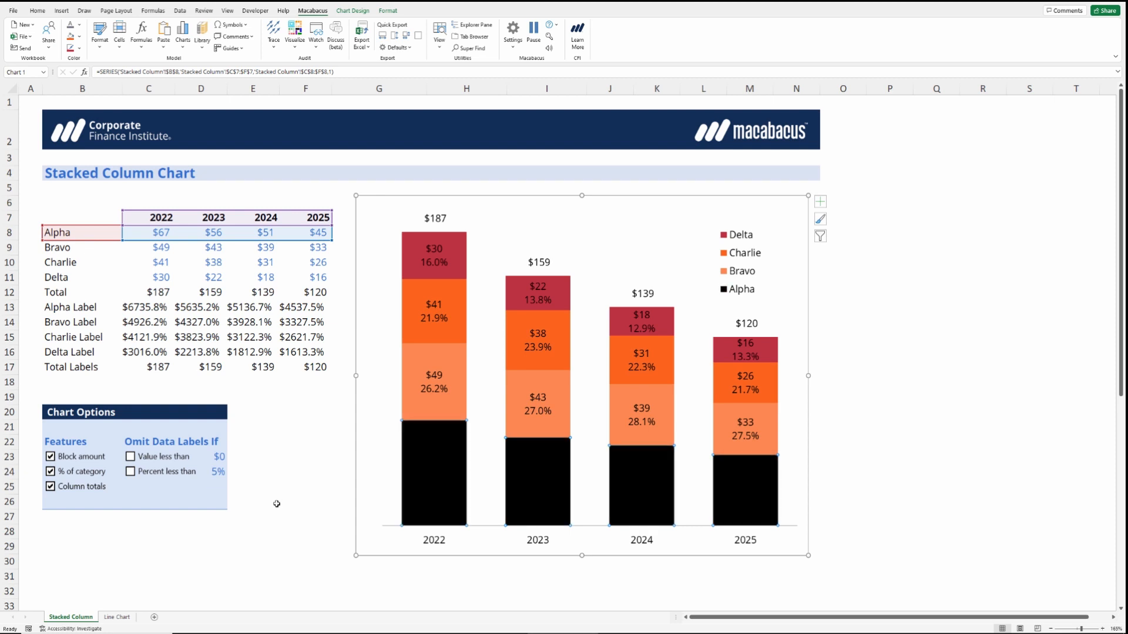
pyautogui.hotkey('ctrl', 'shift', 'k')
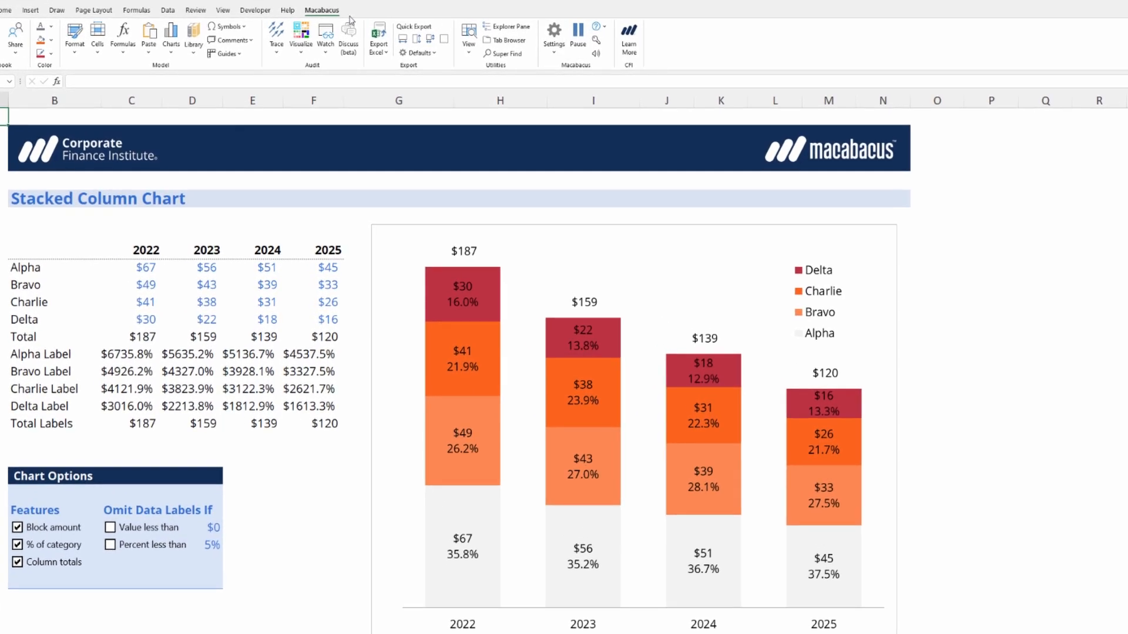
# - Review the Chart Series color set in the Macabacus Excel color settings and leave the settings unchanged
pyautogui.click(554, 52)
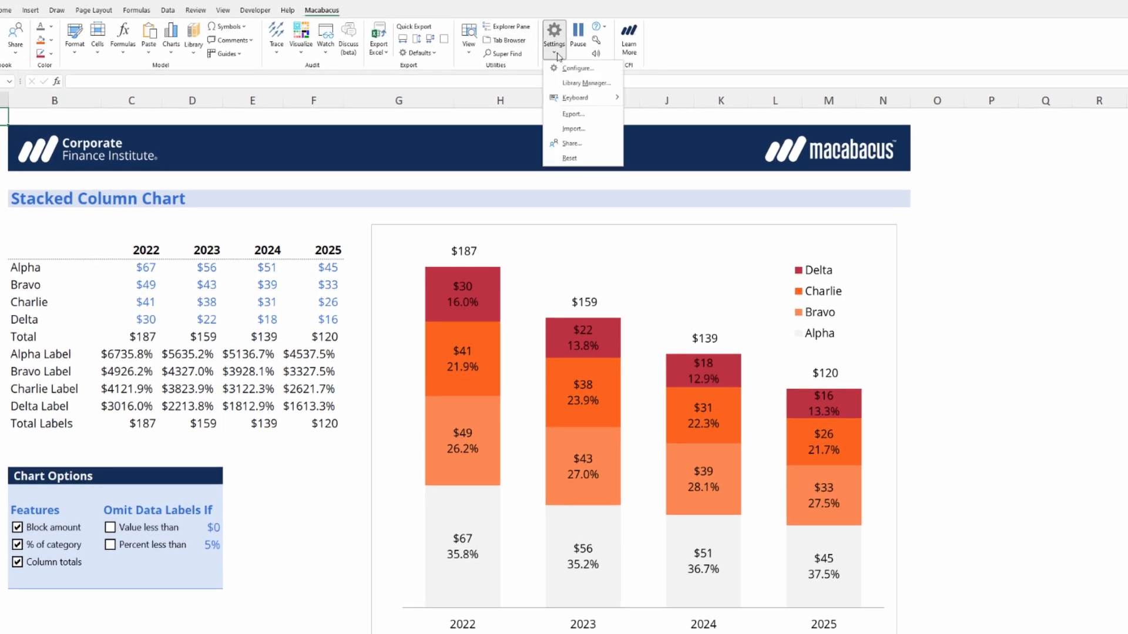
pyautogui.click(573, 71)
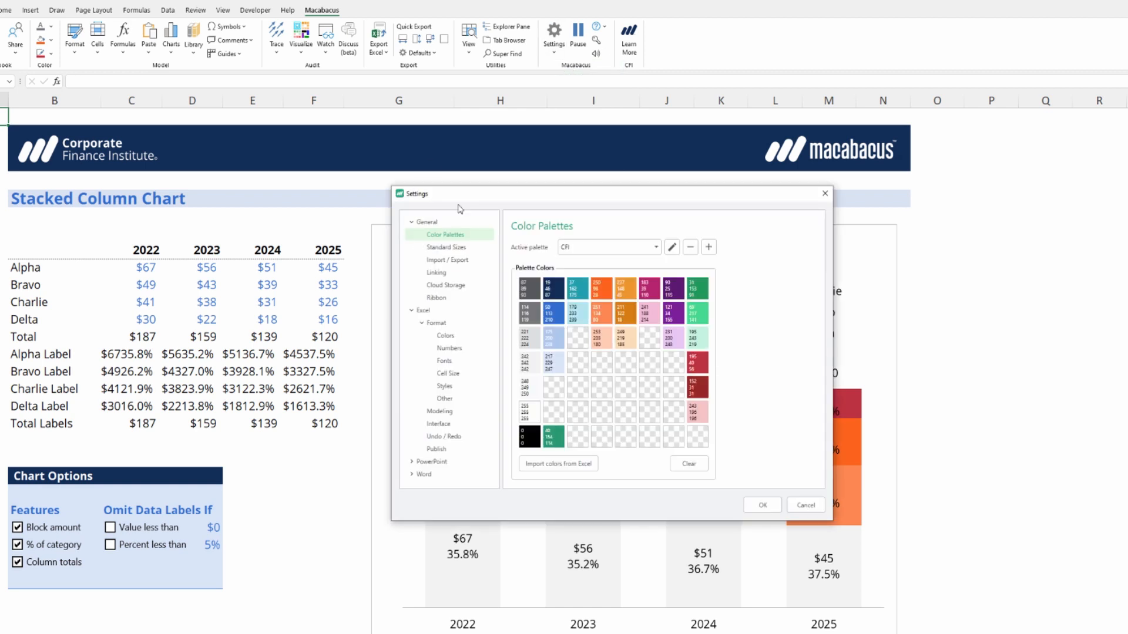
pyautogui.moveTo(463, 194); pyautogui.dragTo(460, 240)
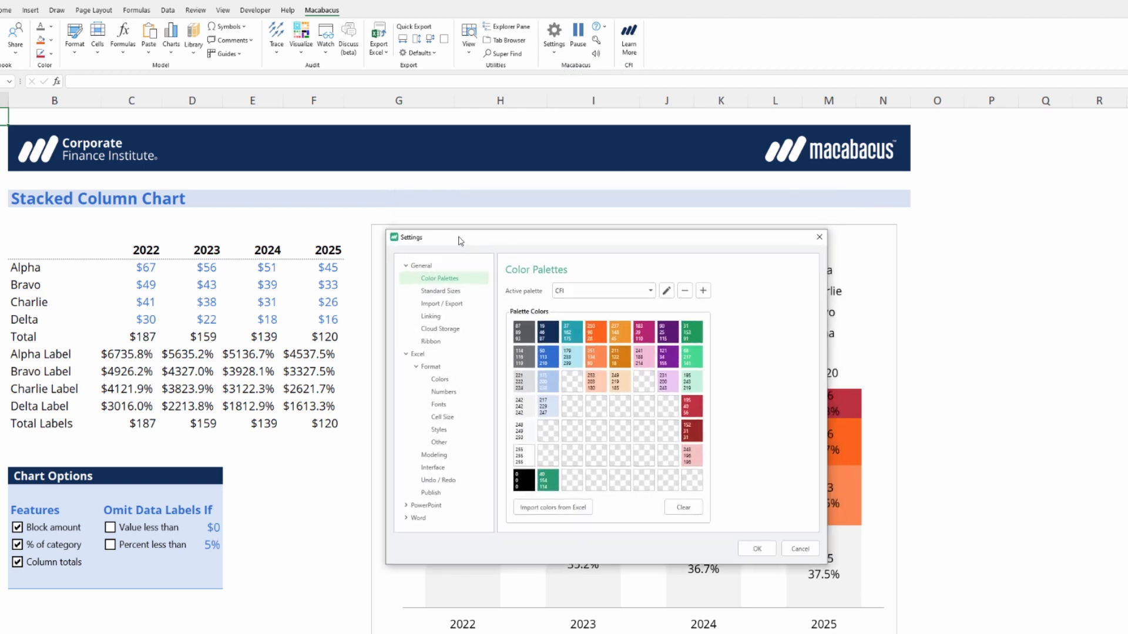
pyautogui.click(458, 379)
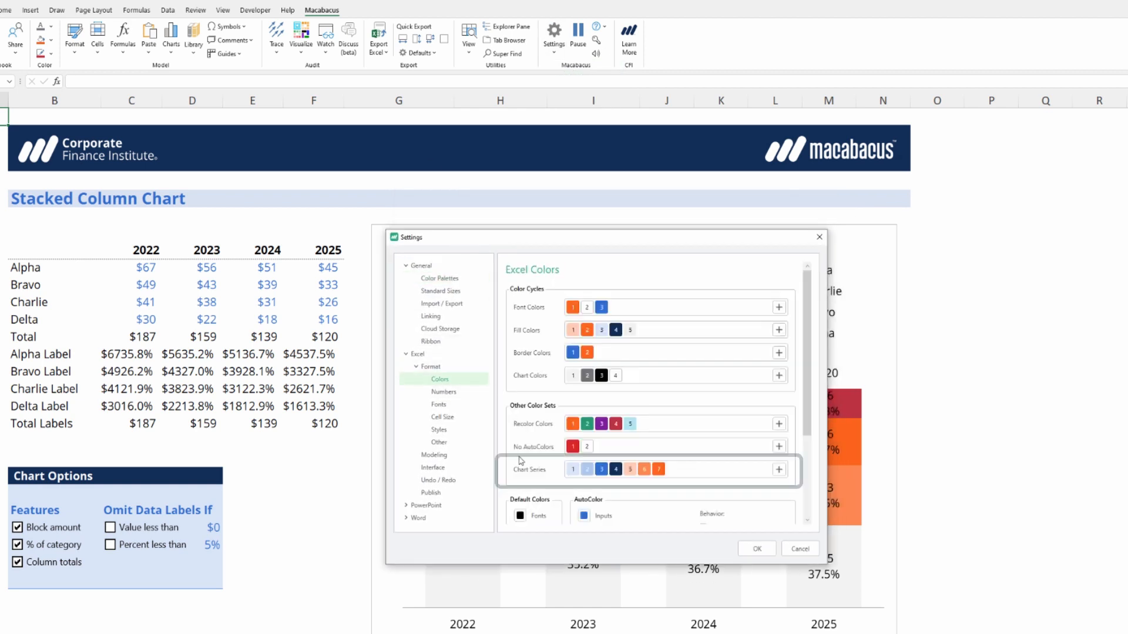
pyautogui.moveTo(519, 477)
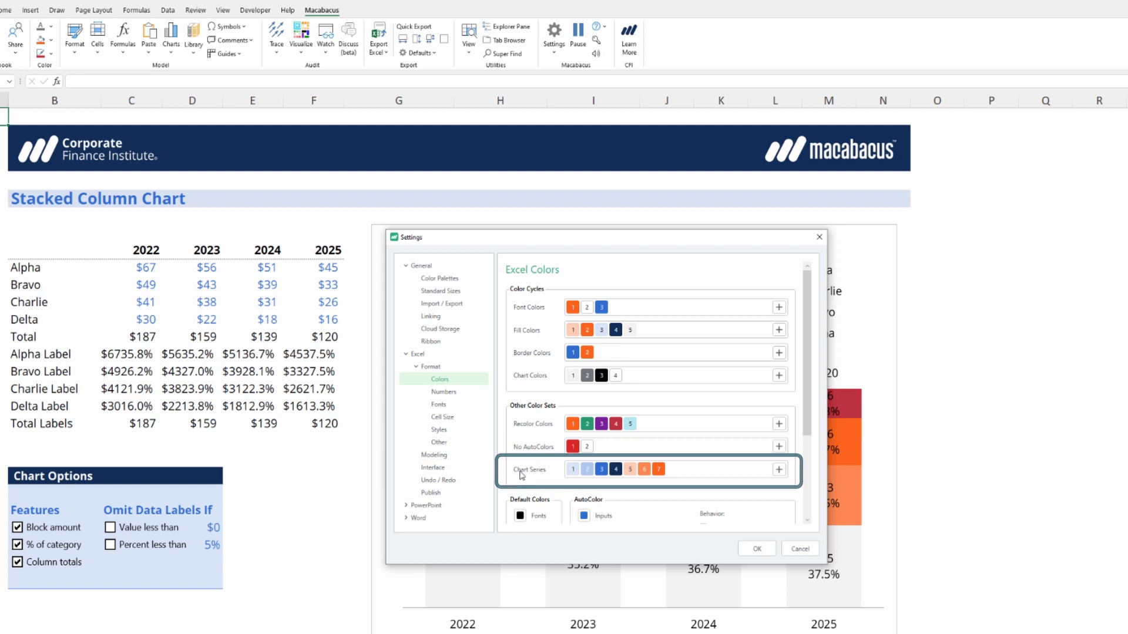
pyautogui.click(798, 550)
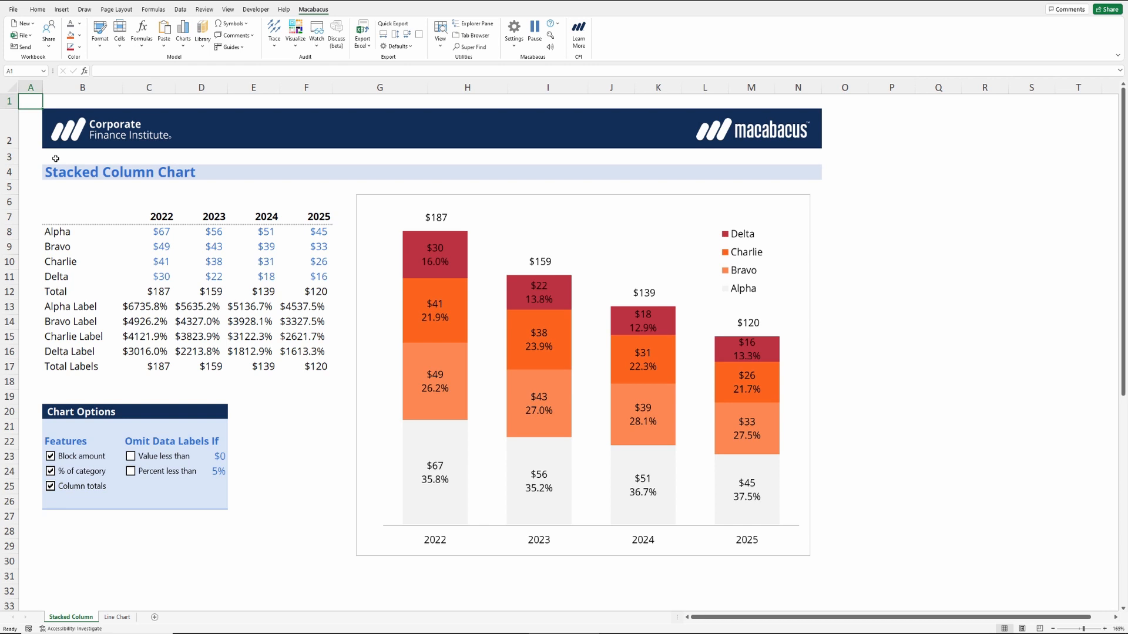
# - Recolor all series of the stacked column chart to the Macabacus default series colors, then deselect the chart
pyautogui.click(375, 206)
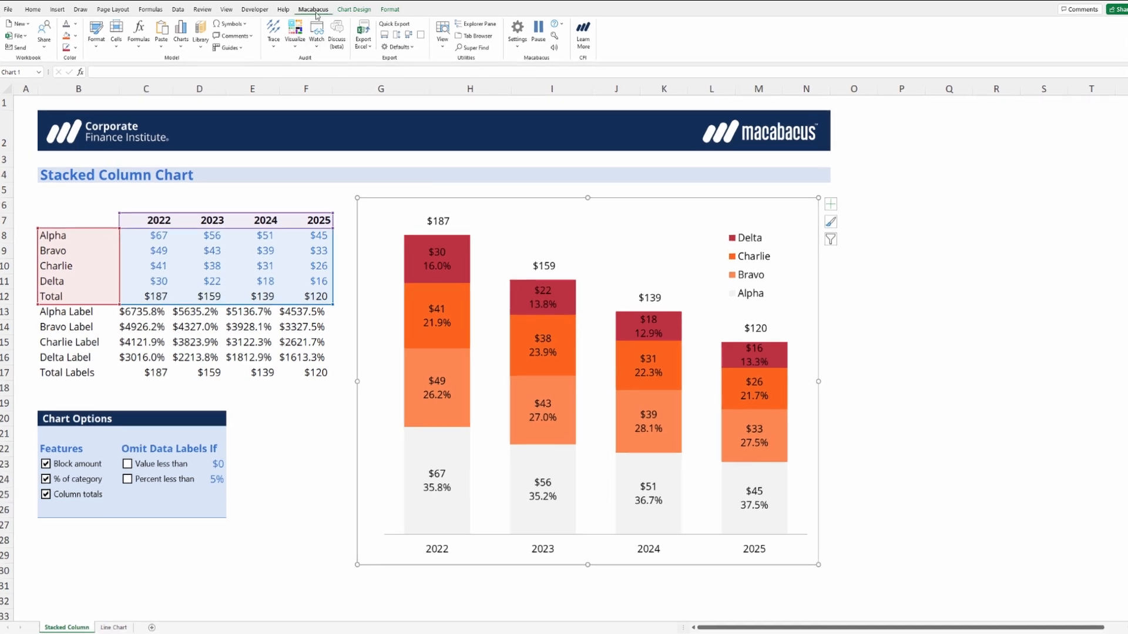
pyautogui.click(171, 42)
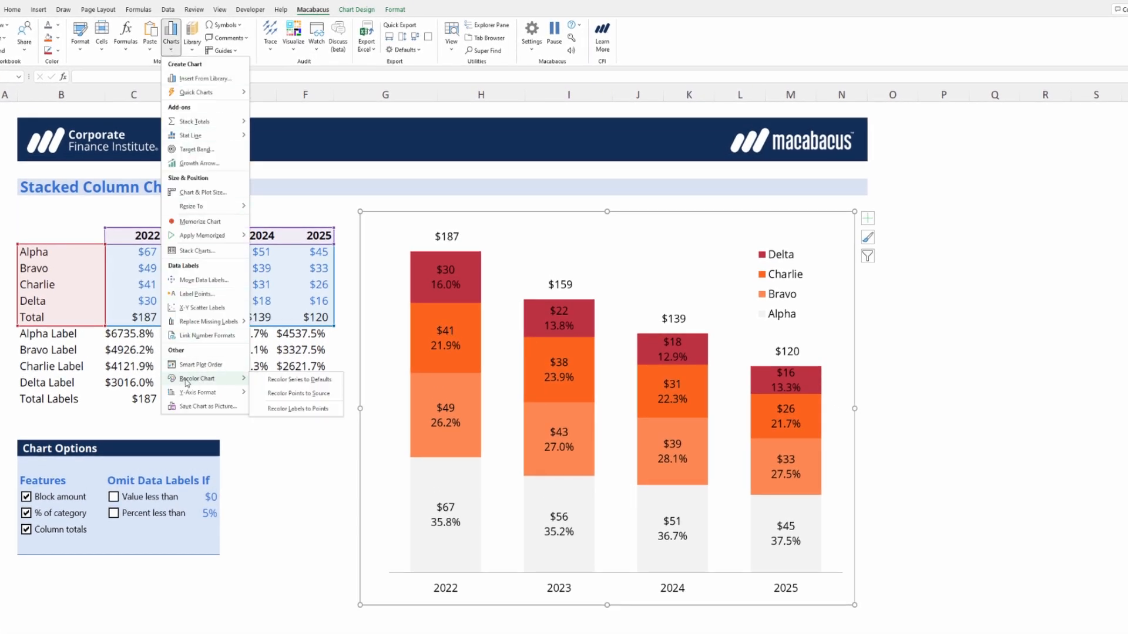
pyautogui.click(277, 380)
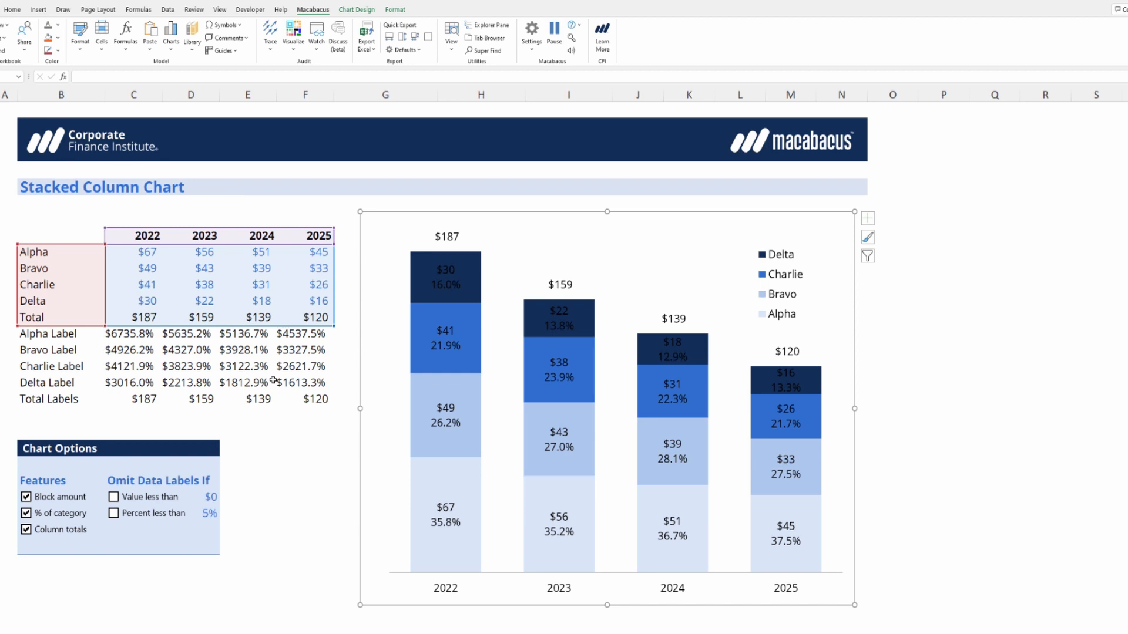
pyautogui.click(3, 110)
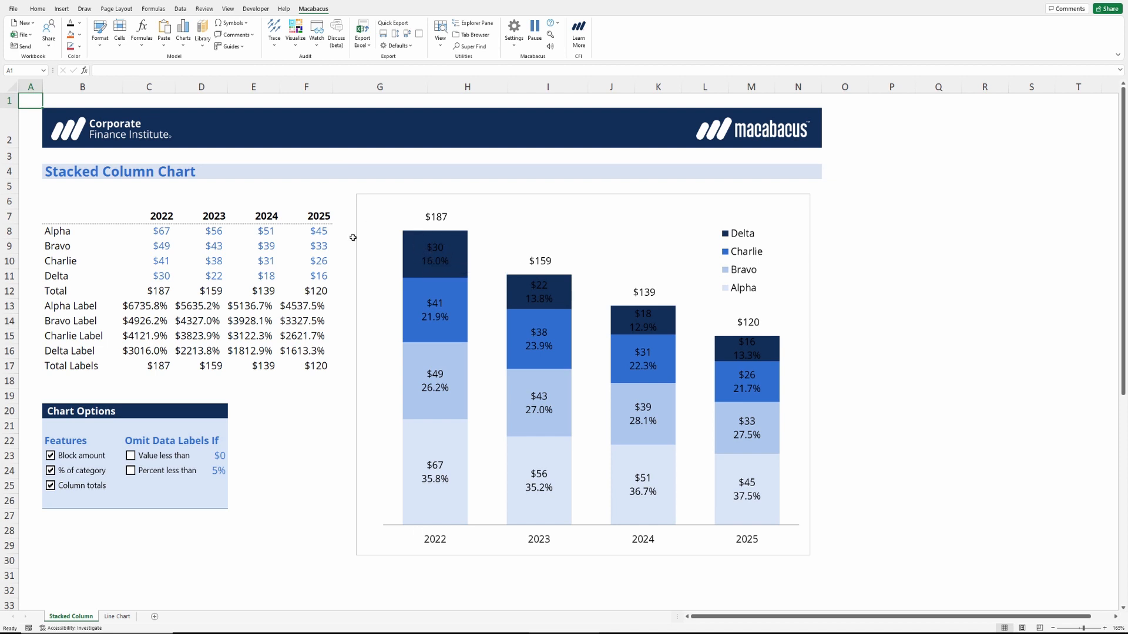
# - Set the font color of the Delta series data labels in the stacked column chart to white
pyautogui.click(432, 248)
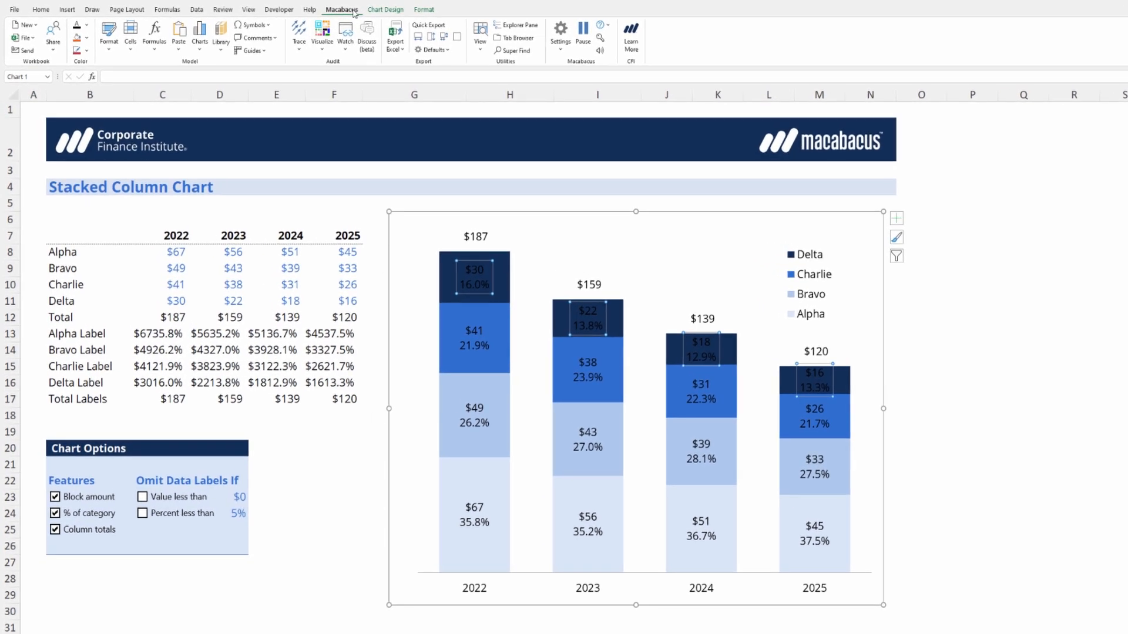
pyautogui.click(87, 29)
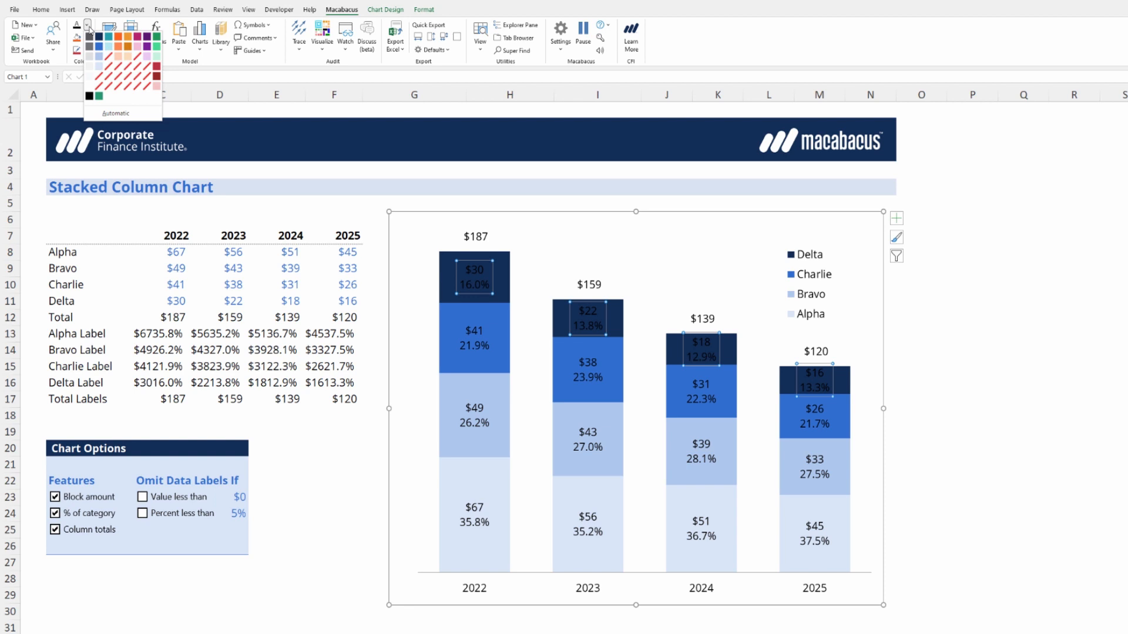
pyautogui.click(91, 85)
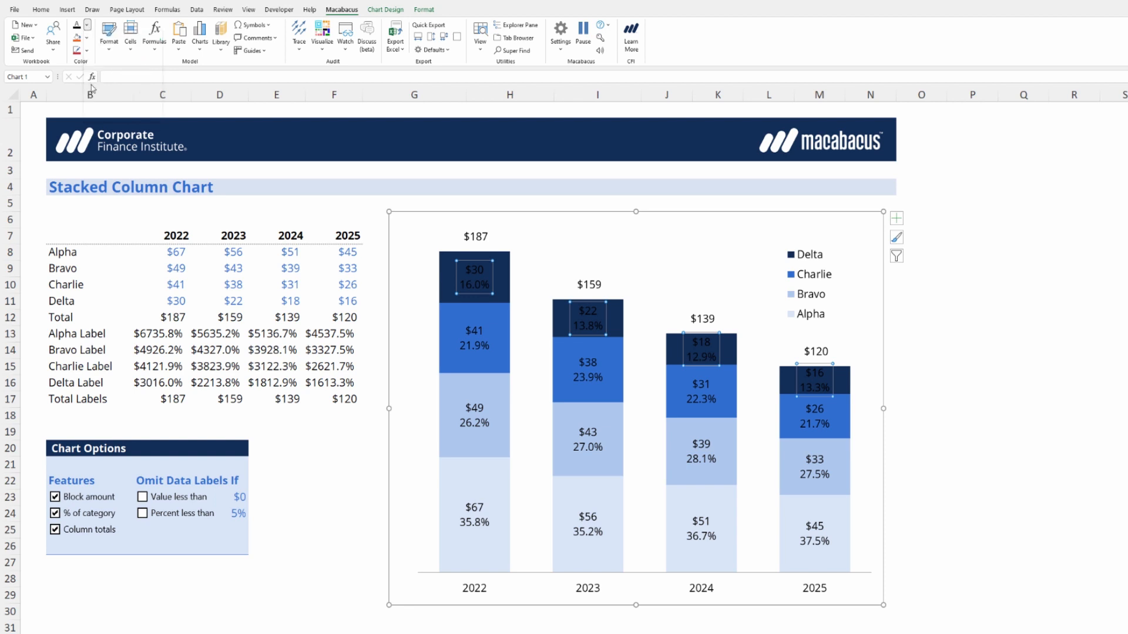
pyautogui.click(34, 110)
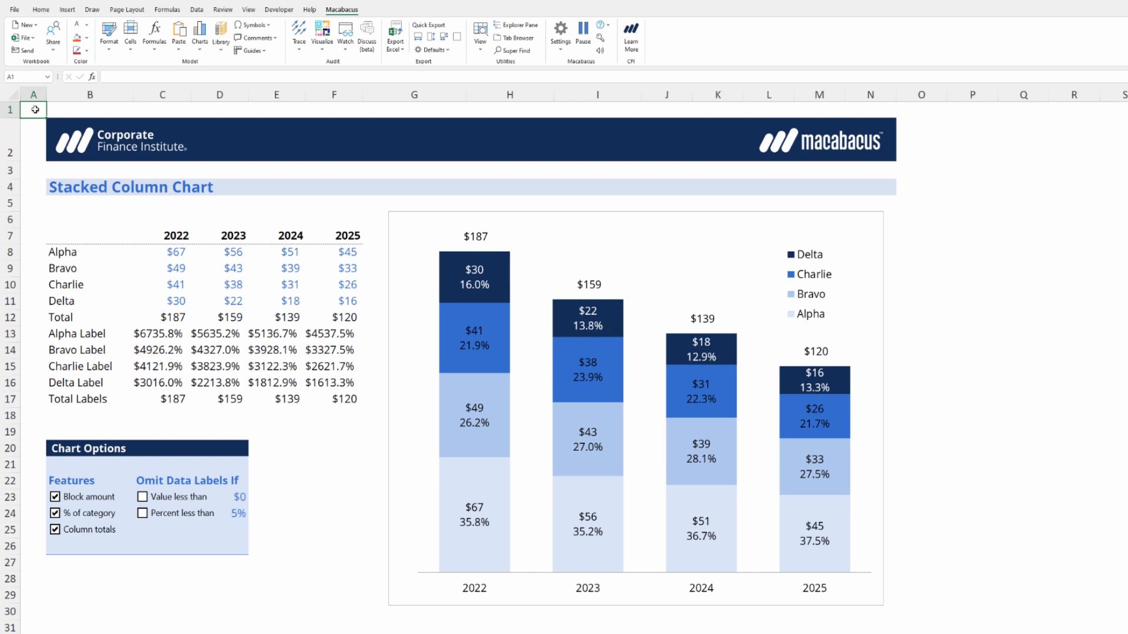
# - Recolor the series of the chart on the Line Chart sheet to the Macabacus default series colors
pyautogui.hotkey('ctrl', 'pagedown')
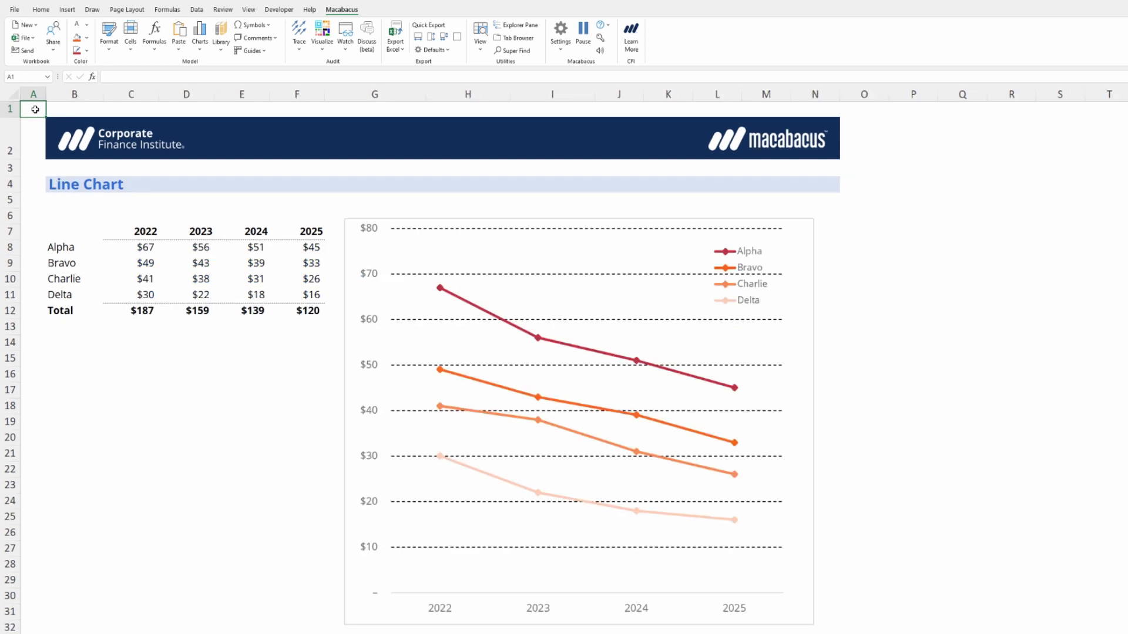
pyautogui.click(366, 345)
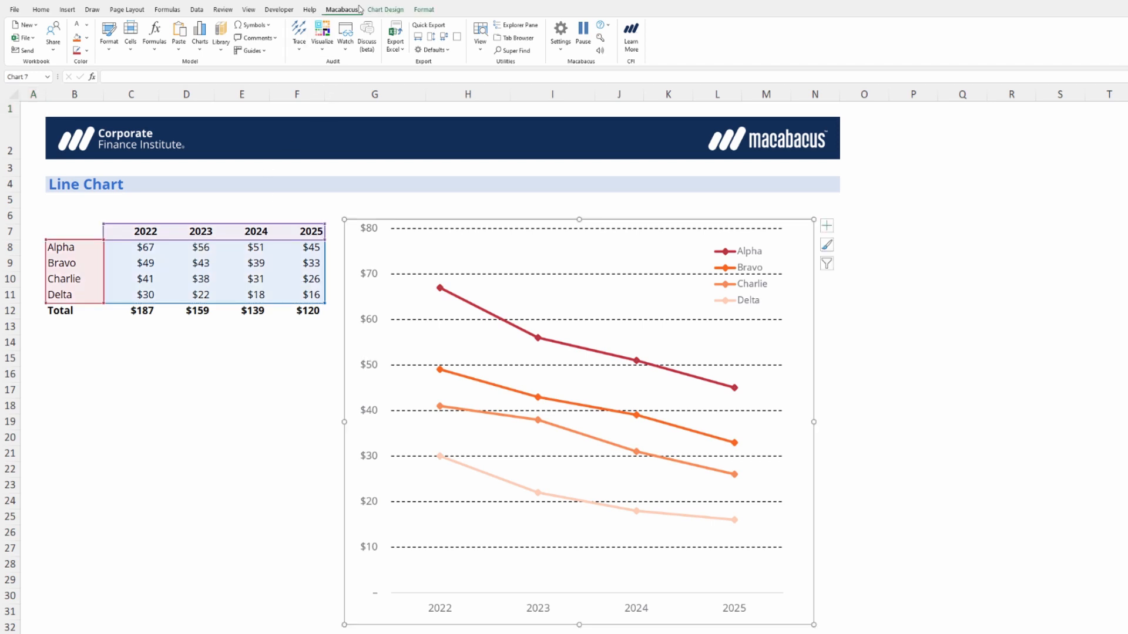
pyautogui.click(200, 52)
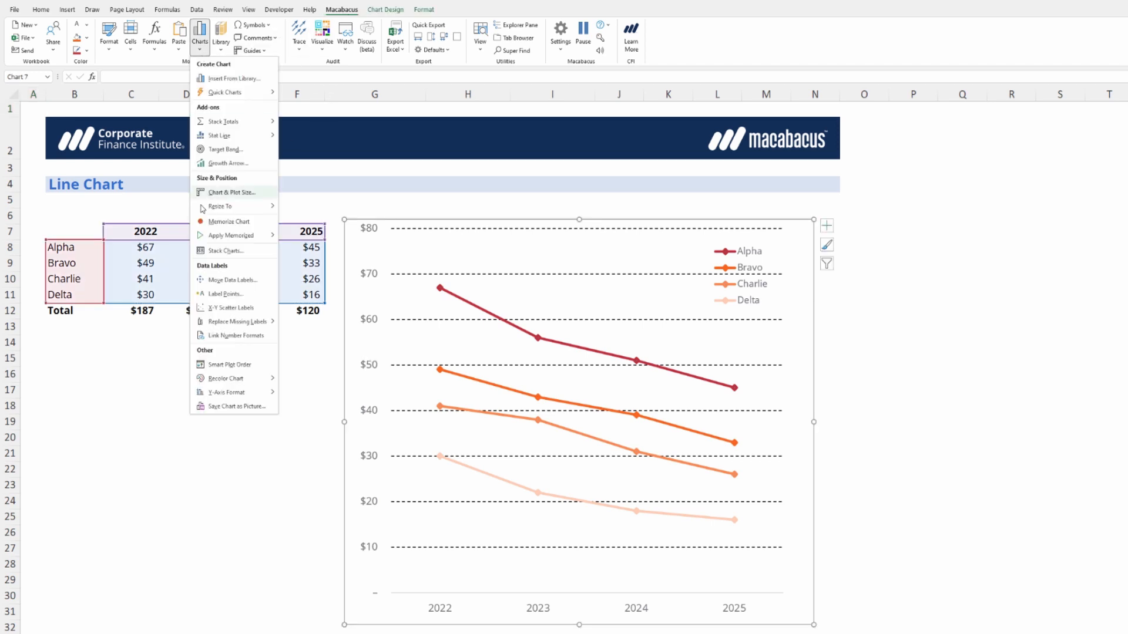
pyautogui.moveTo(221, 382)
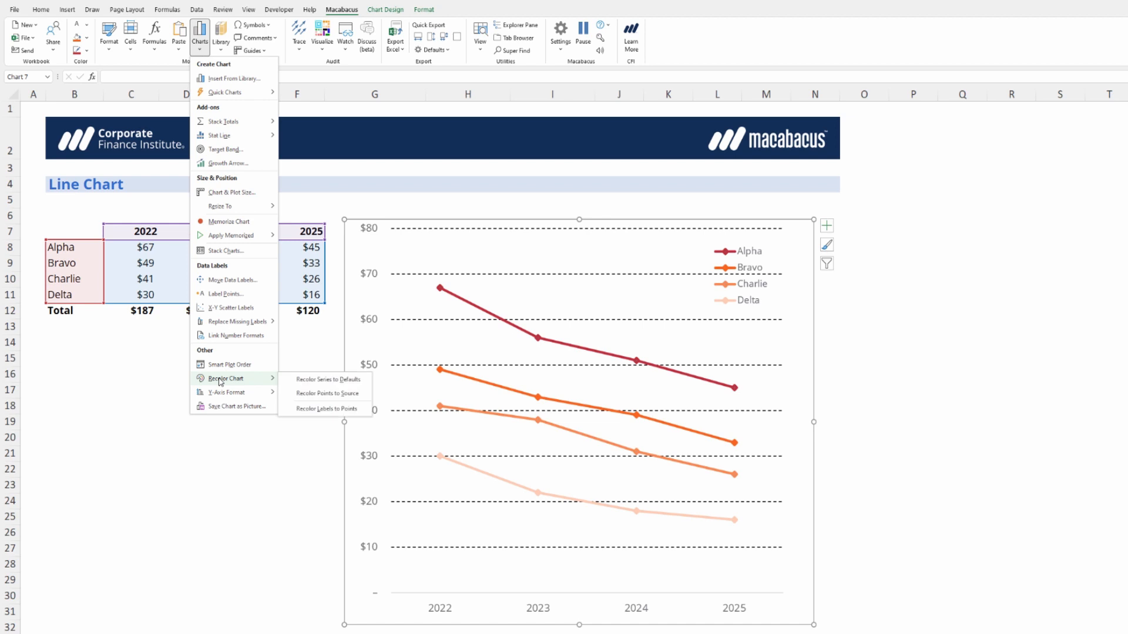
pyautogui.click(333, 384)
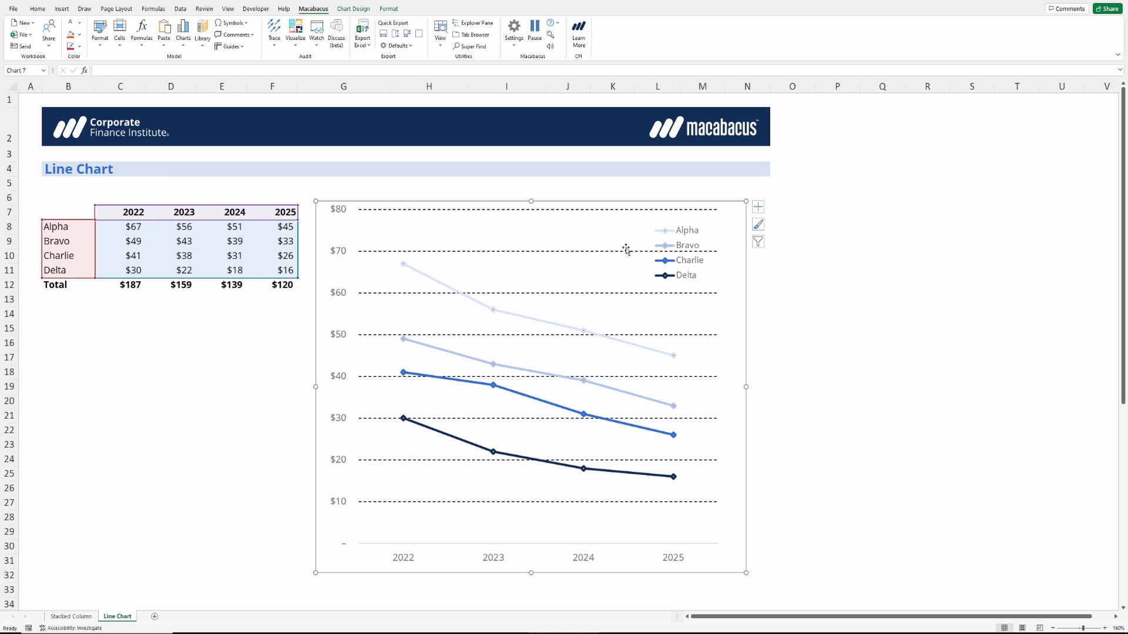
# - Apply the Macabacus Chart Color Cycle to give the line chart's legend a white fill and its horizontal gridlines a gray color, then deselect the chart
pyautogui.click(677, 245)
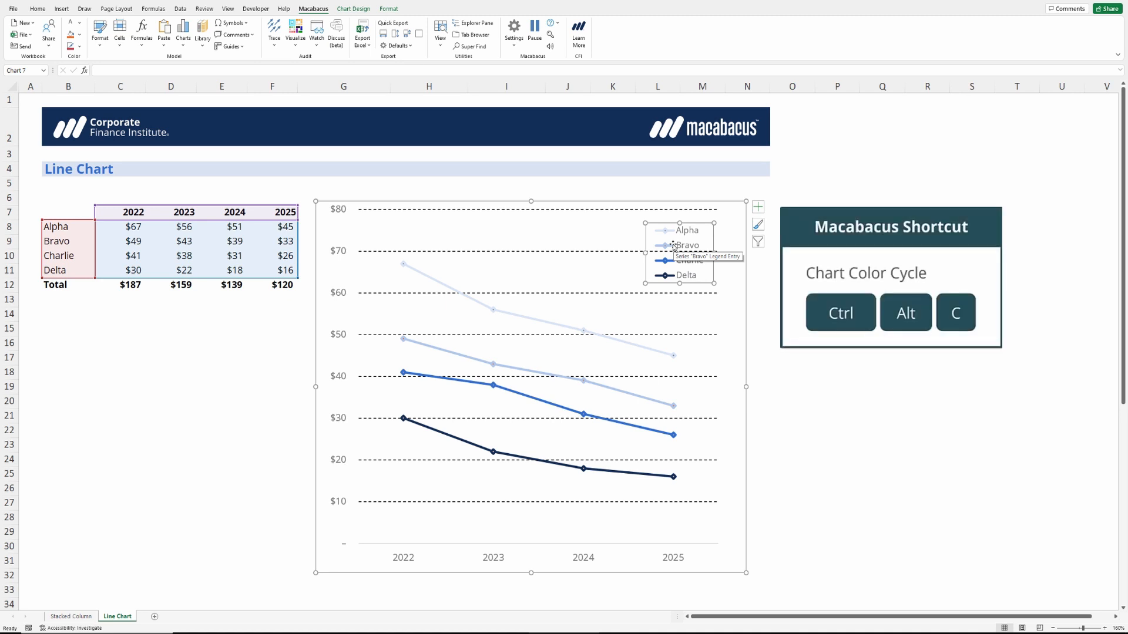
pyautogui.hotkey('ctrl', 'alt', 'c')
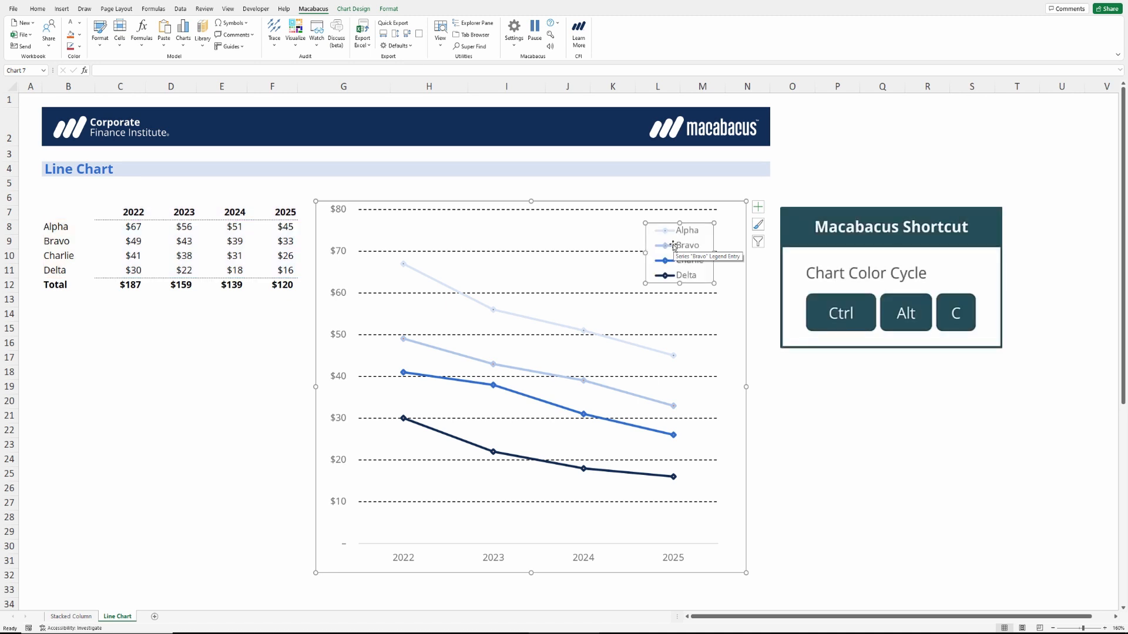
pyautogui.click(471, 252)
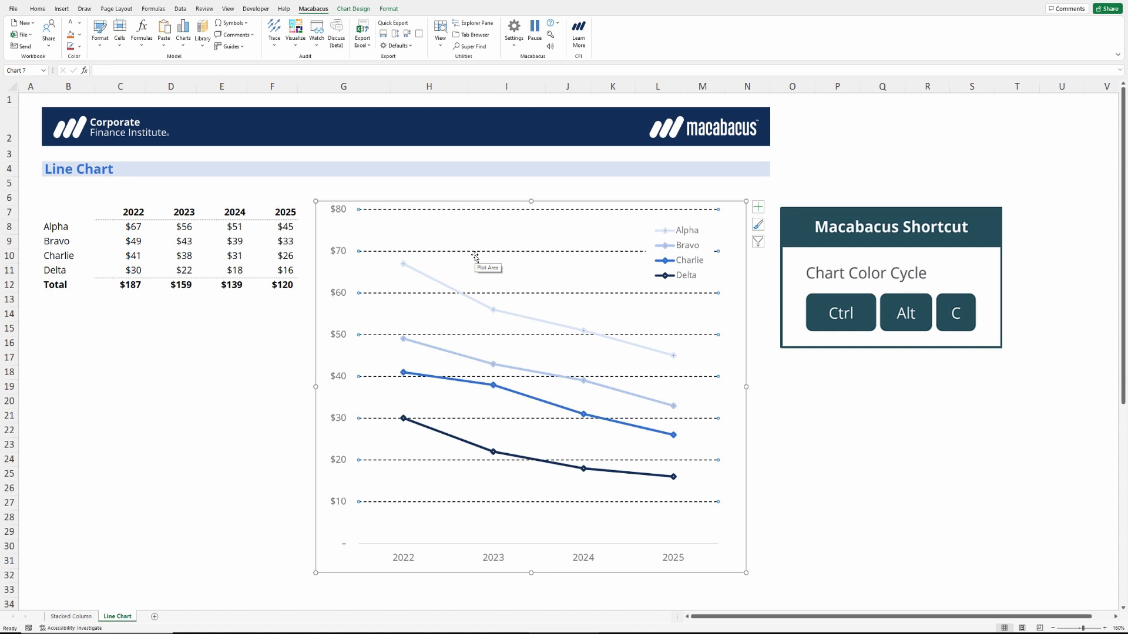
pyautogui.hotkey('ctrl', 'alt', 'c')
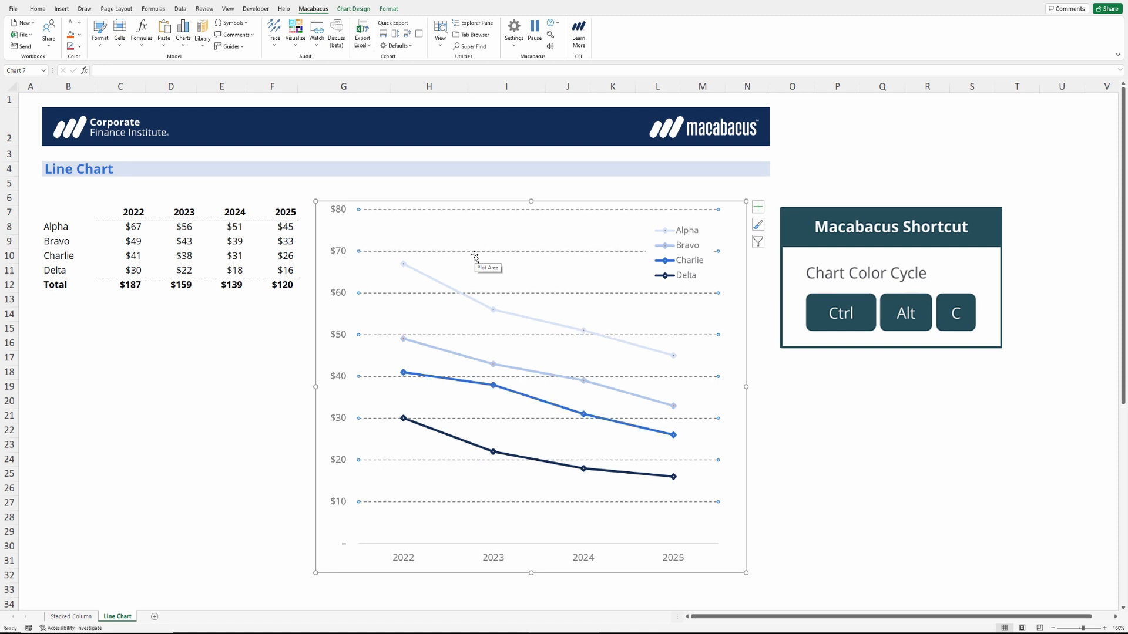
pyautogui.click(101, 325)
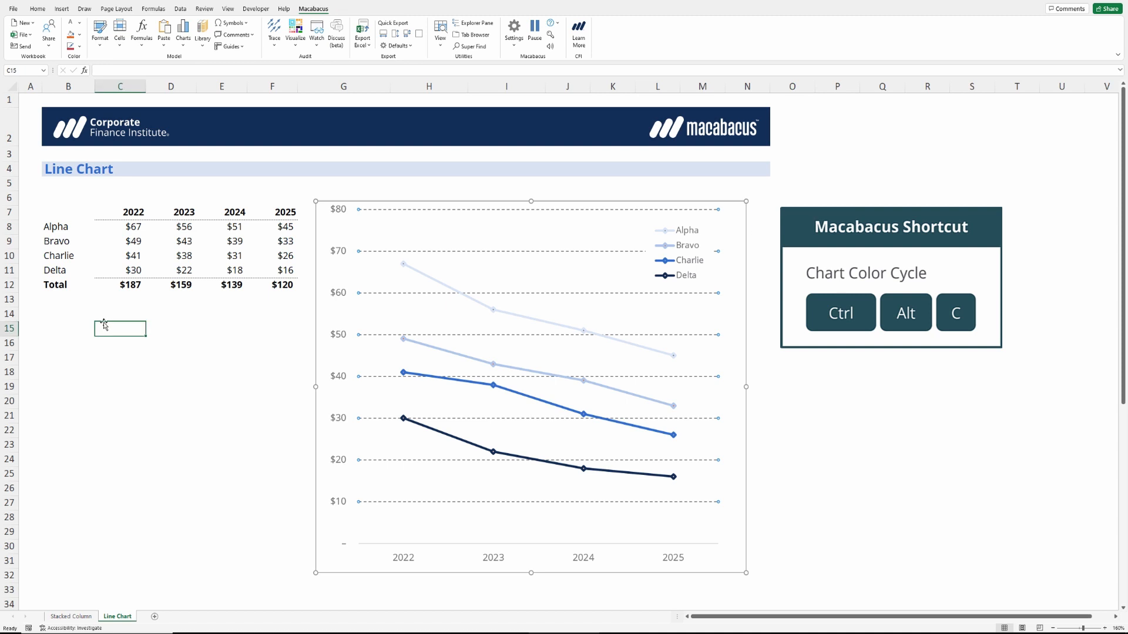
pyautogui.click(29, 101)
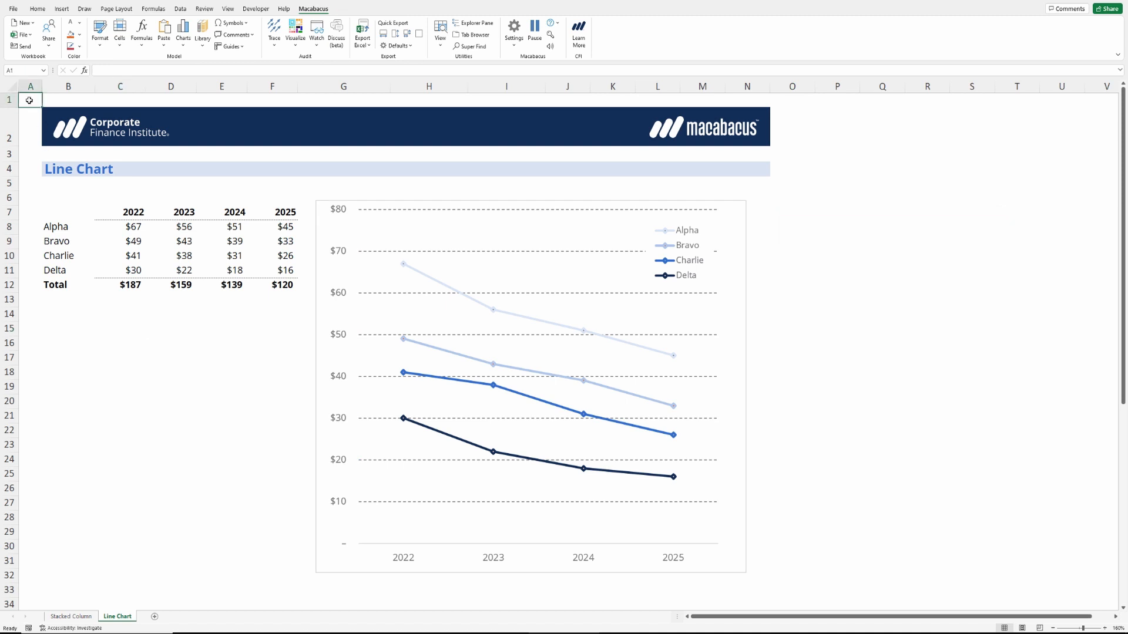